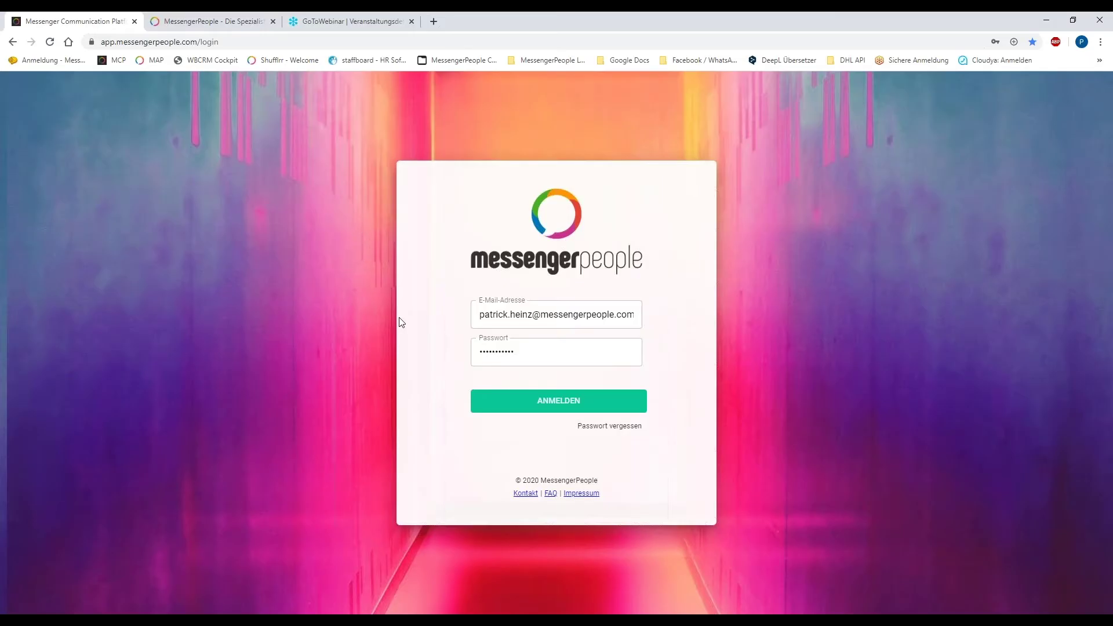
Step: Sign in with the prefilled account credentials and open the ticket assignment page (Zuweisung)
left_click(560, 410)
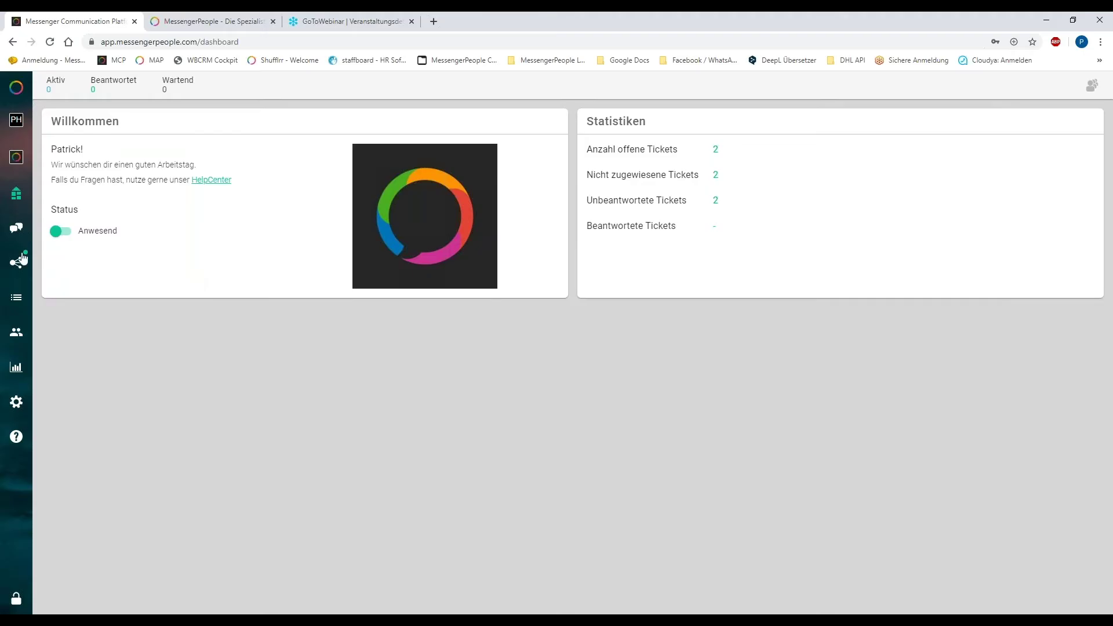
mouse_move(22, 260)
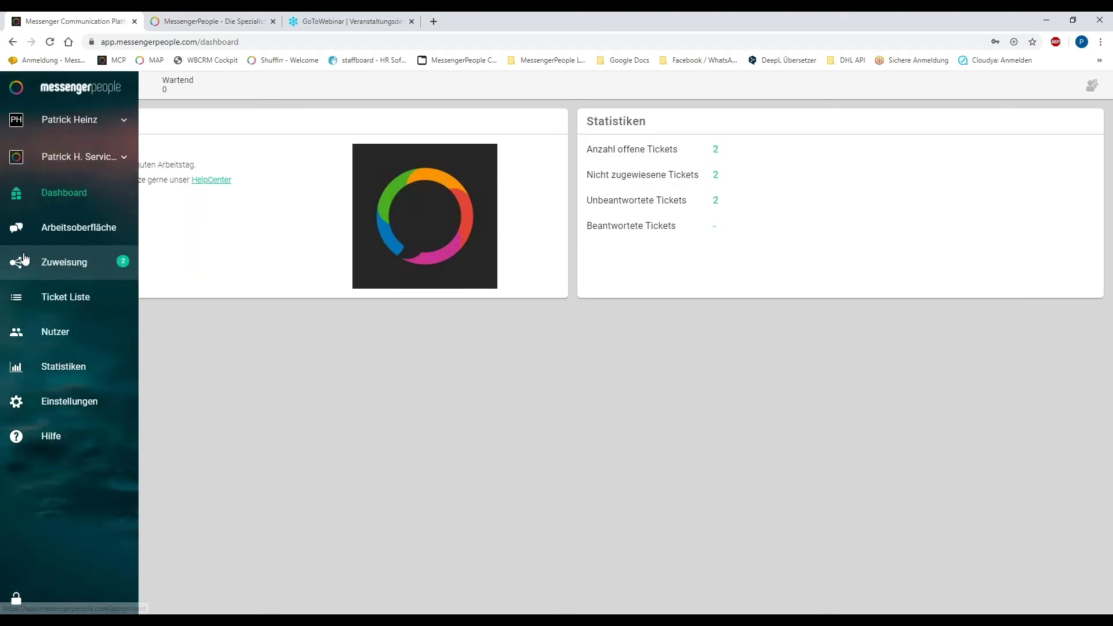
left_click(53, 266)
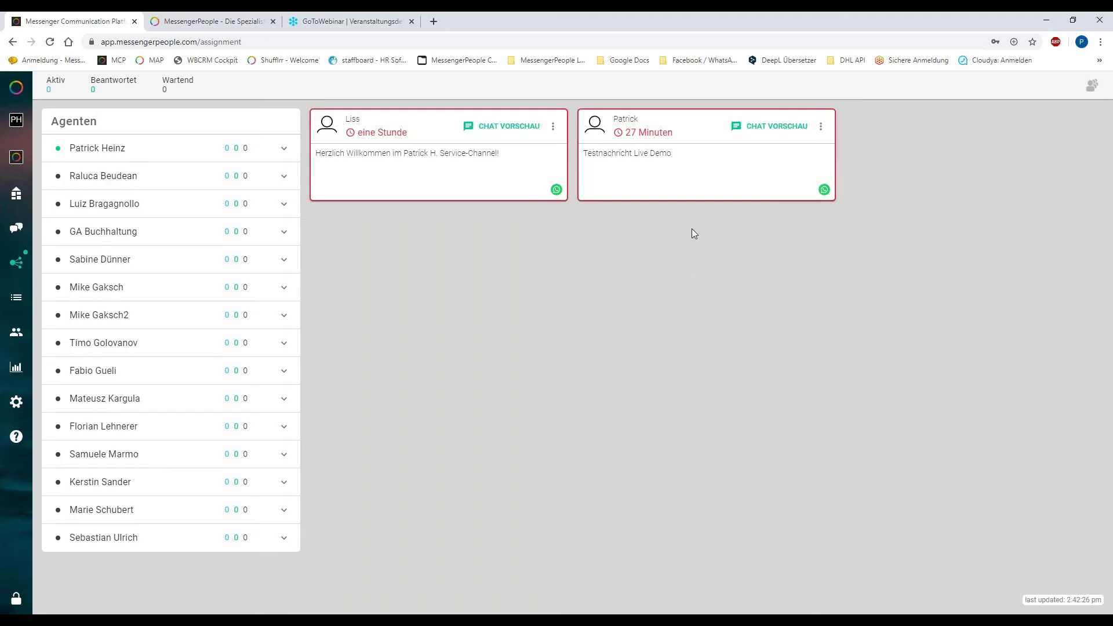
Step: Assign both open tickets to the signed-in agent and open the chat containing "Testnachricht Live Demo"
left_click_drag(681, 125, 198, 156)
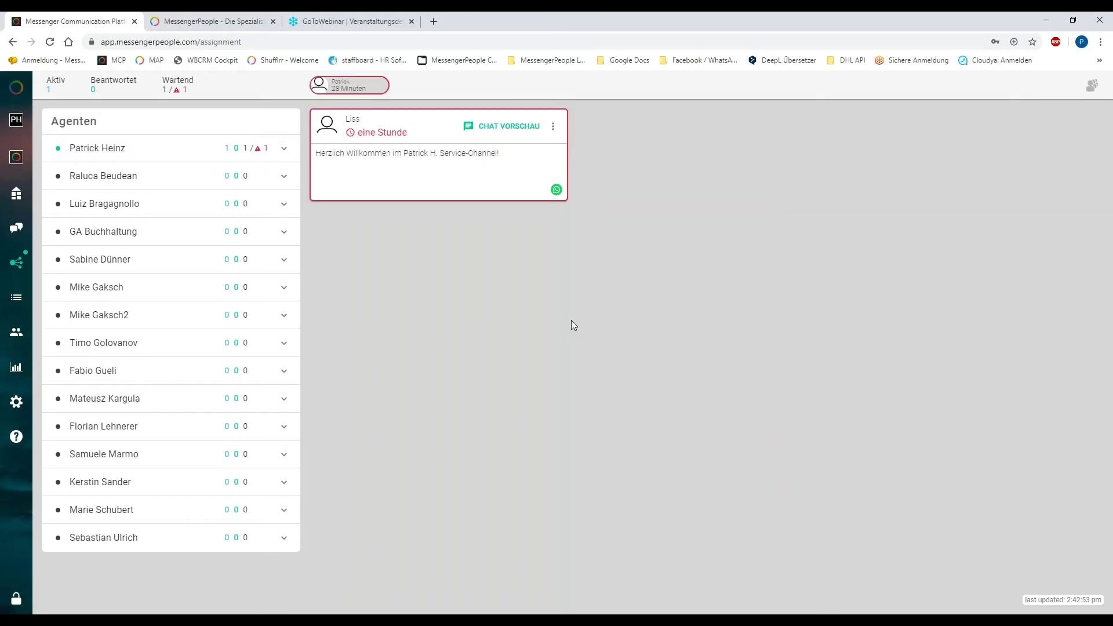
left_click(436, 116)
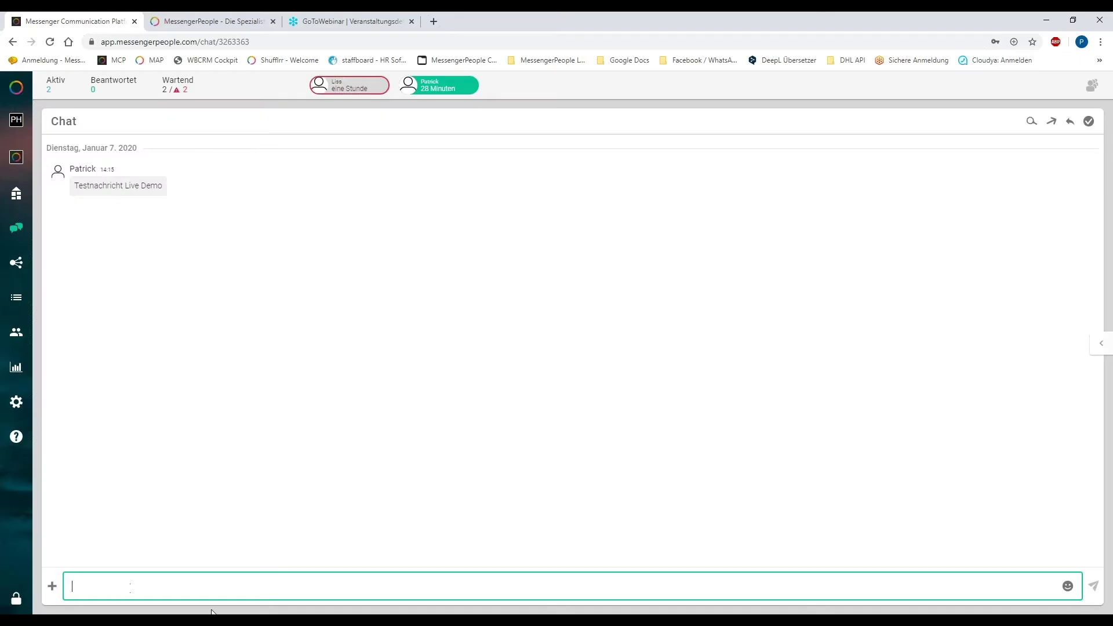
Step: View the emoji selection for the chat reply and return to the empty message field
left_click(1068, 586)
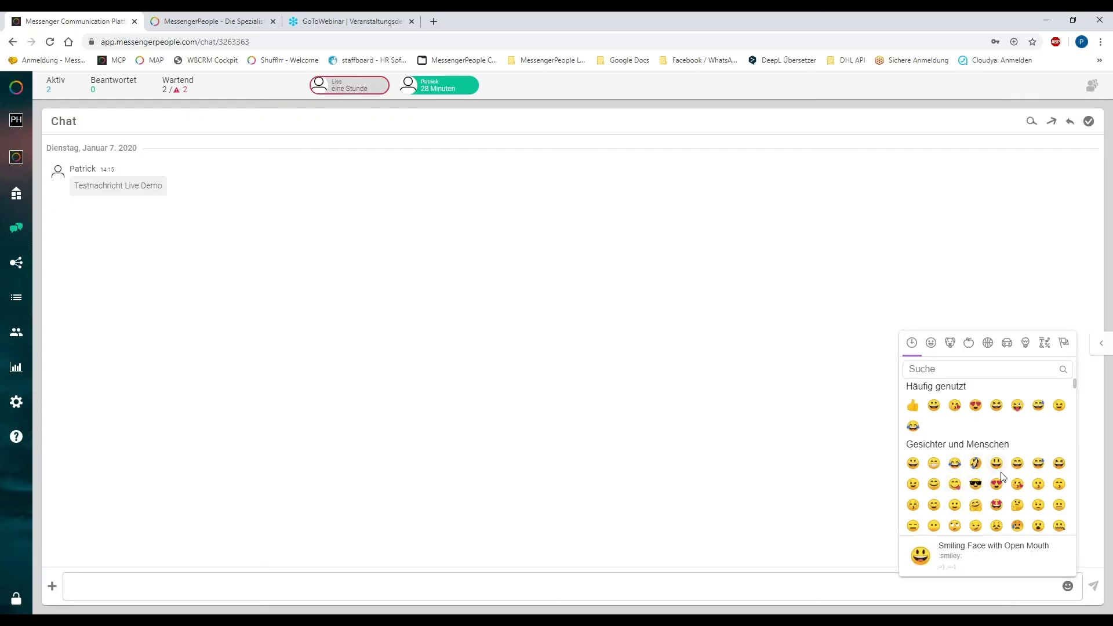
left_click(116, 583)
left_click(116, 583)
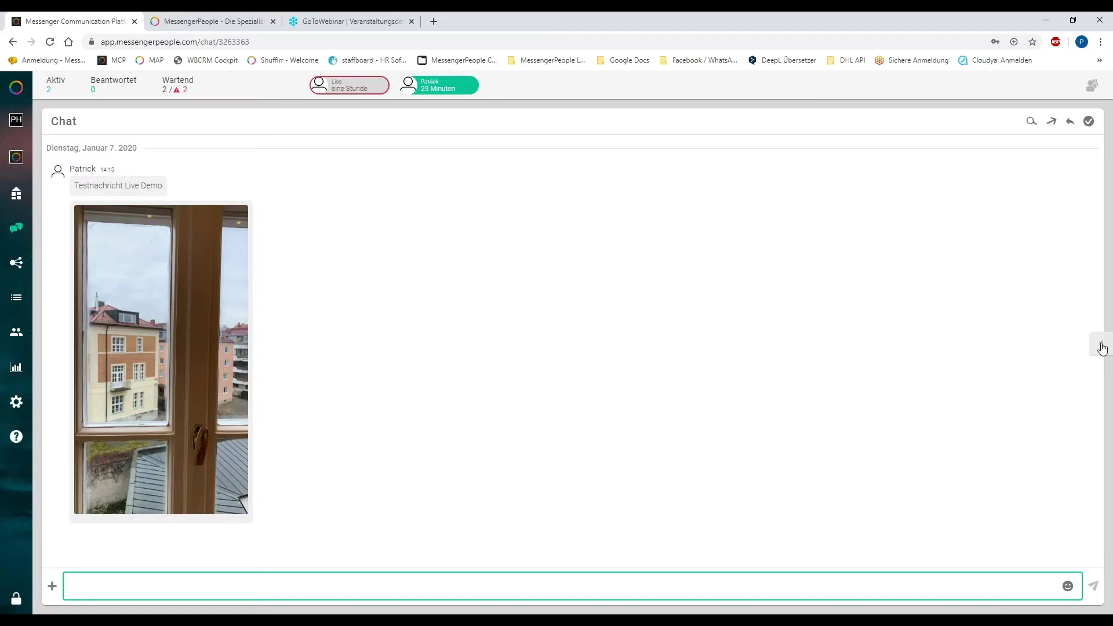
Step: Show the Nutzermerkmale, Notizen, Chatbausteine and Bot Panel widgets beside the chat, then collapse the widget selector
left_click(1102, 345)
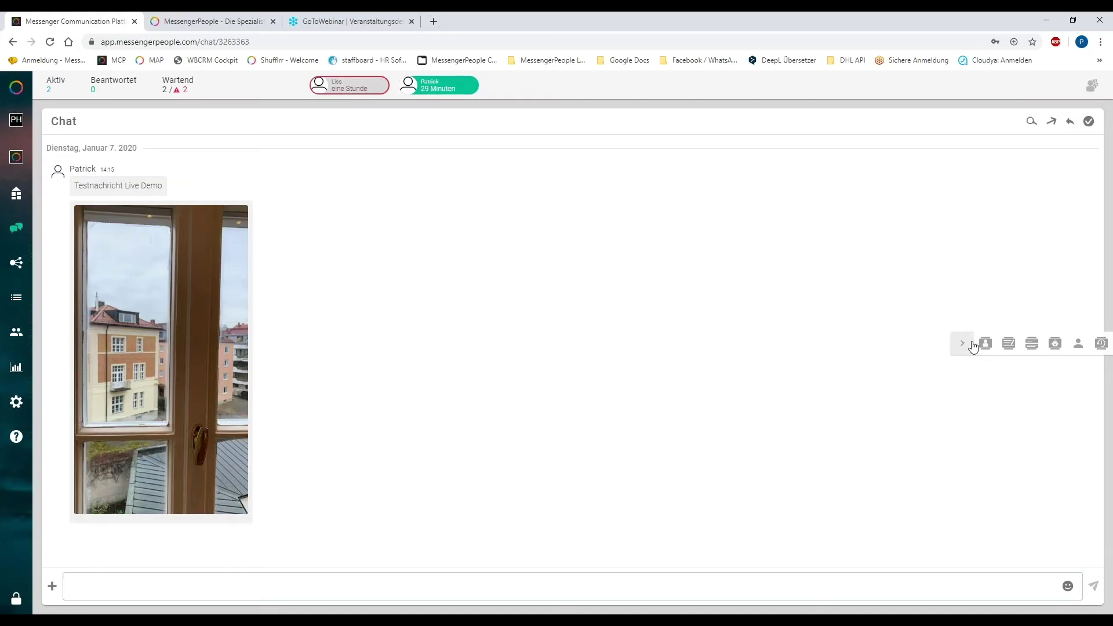
left_click(989, 347)
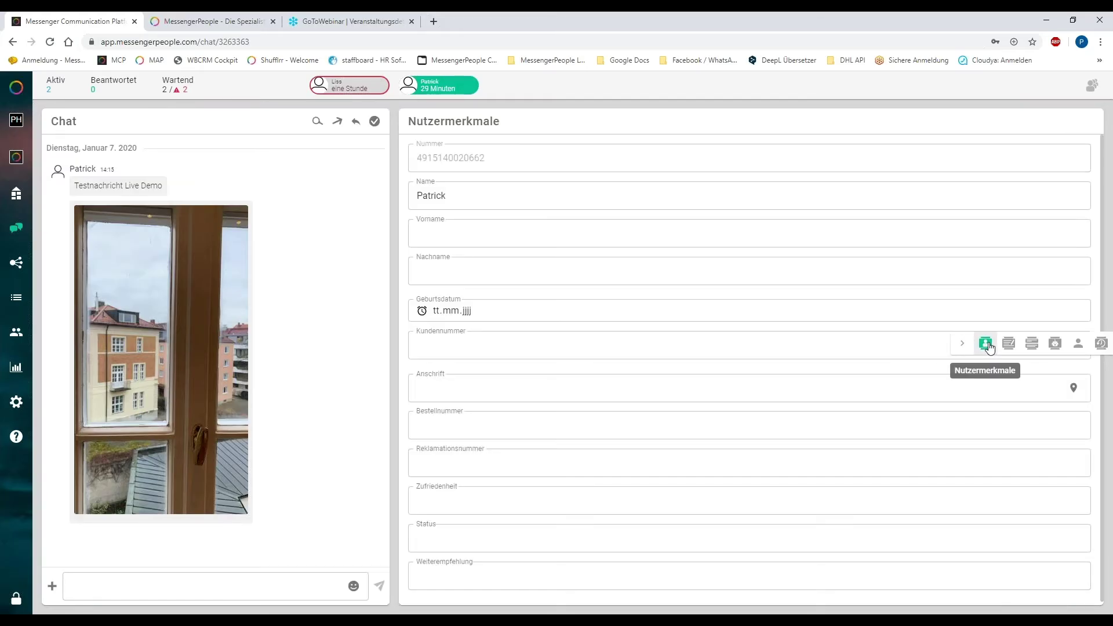
left_click(1015, 347)
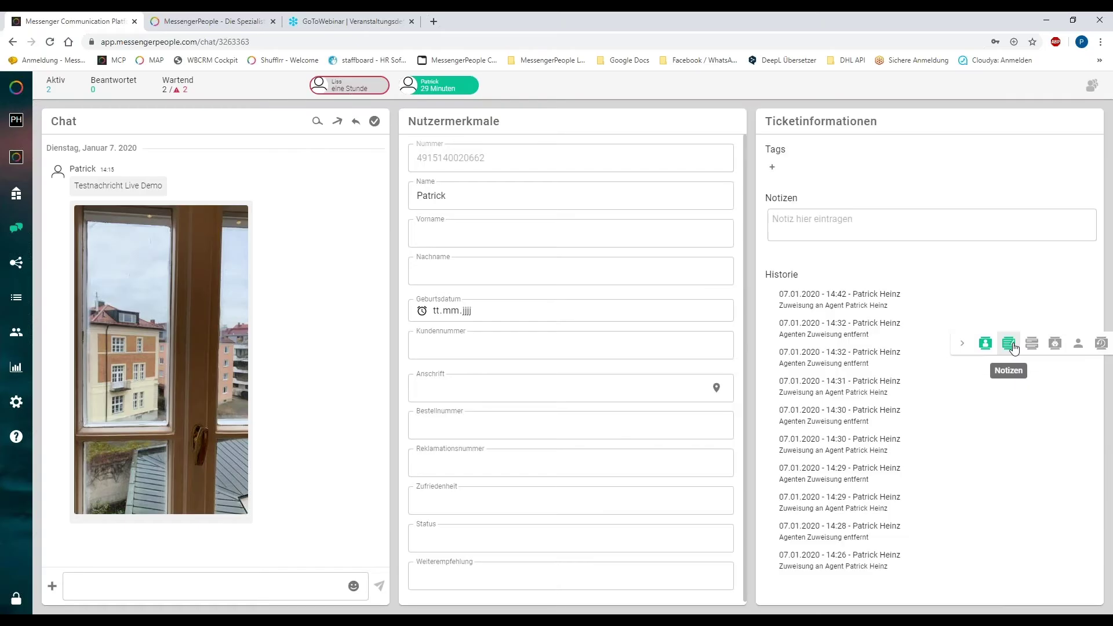
left_click(1037, 347)
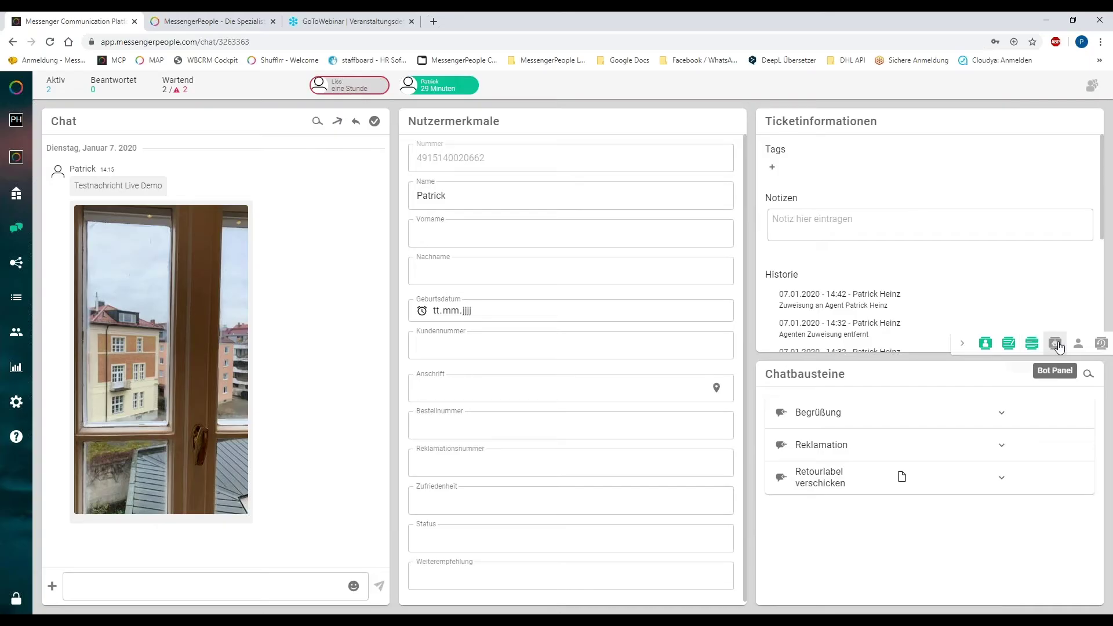
left_click(1056, 345)
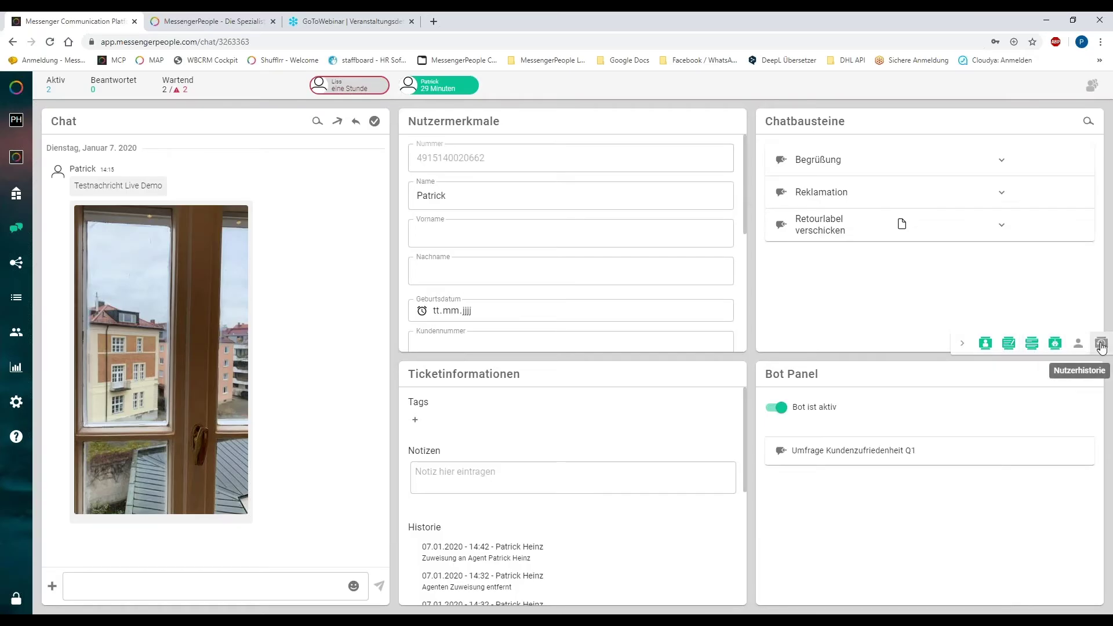
left_click(962, 344)
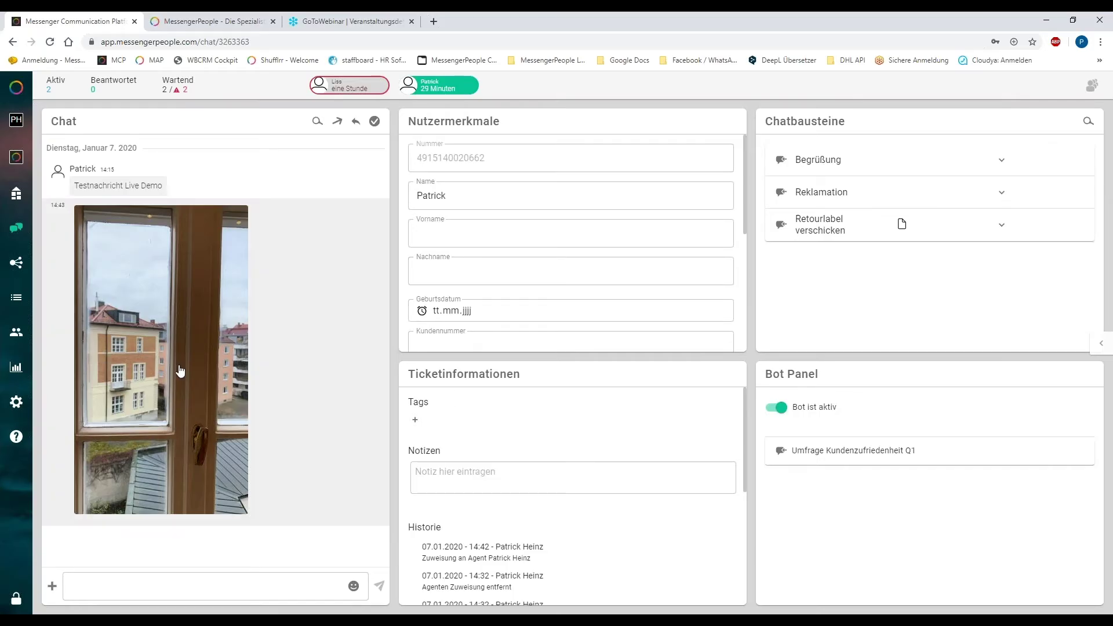
Step: Open the account's agent list (Agenten) in the settings
mouse_move(32, 400)
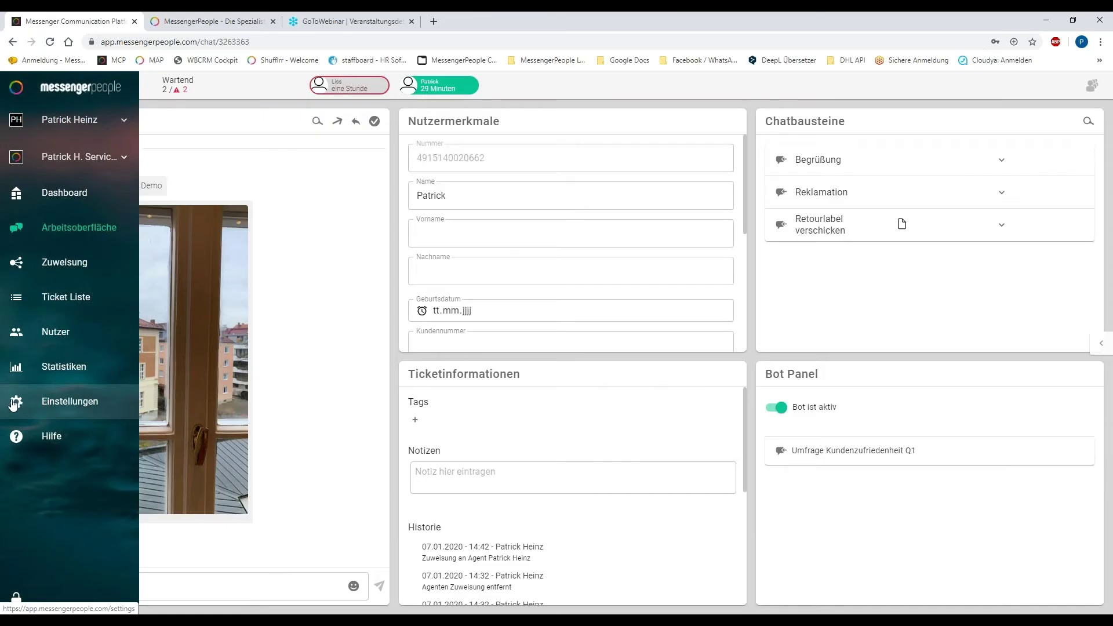
left_click(21, 407)
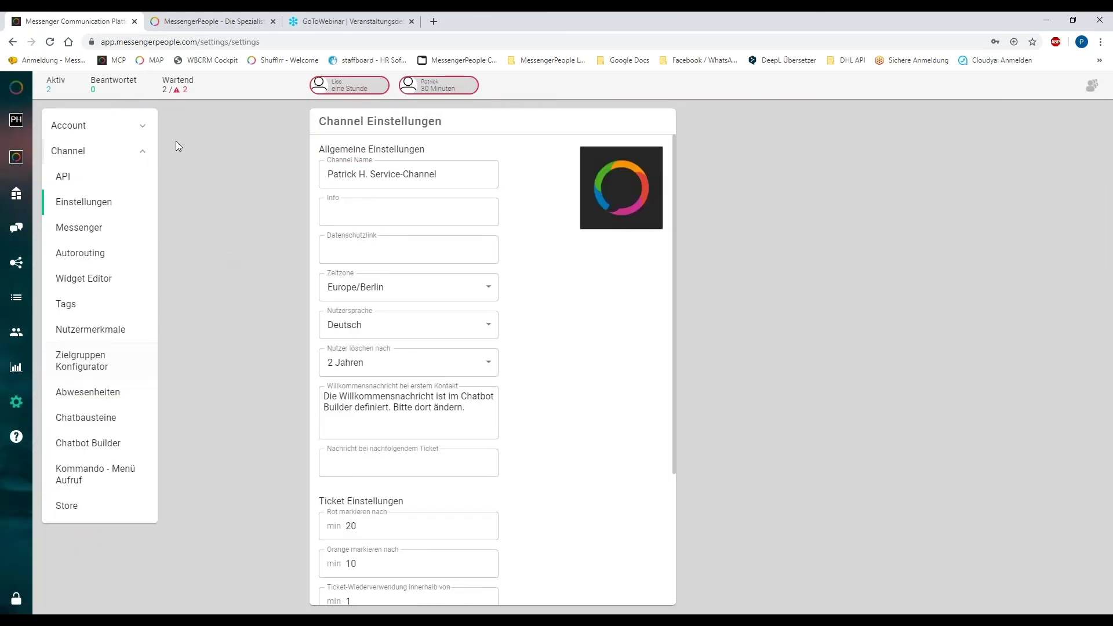
left_click(97, 151)
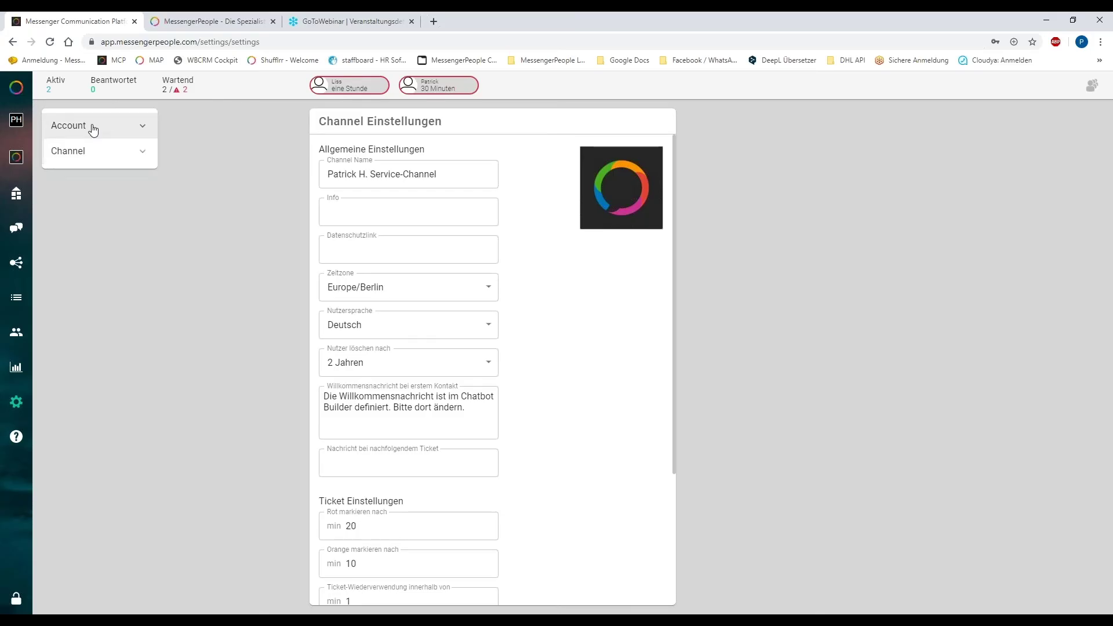
left_click(93, 129)
left_click(90, 125)
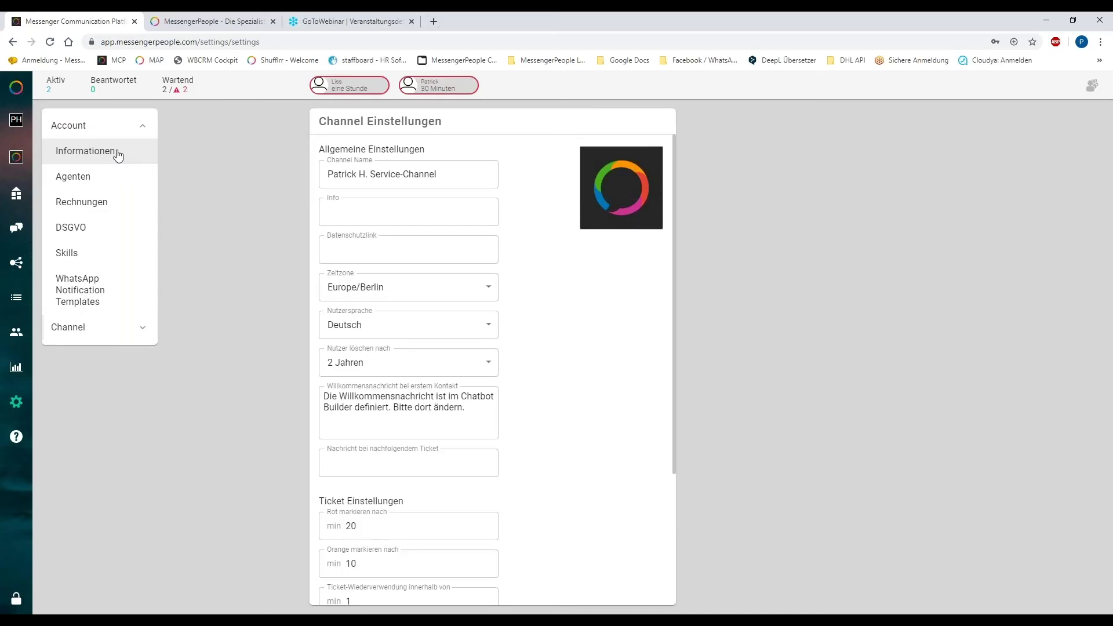
left_click(103, 179)
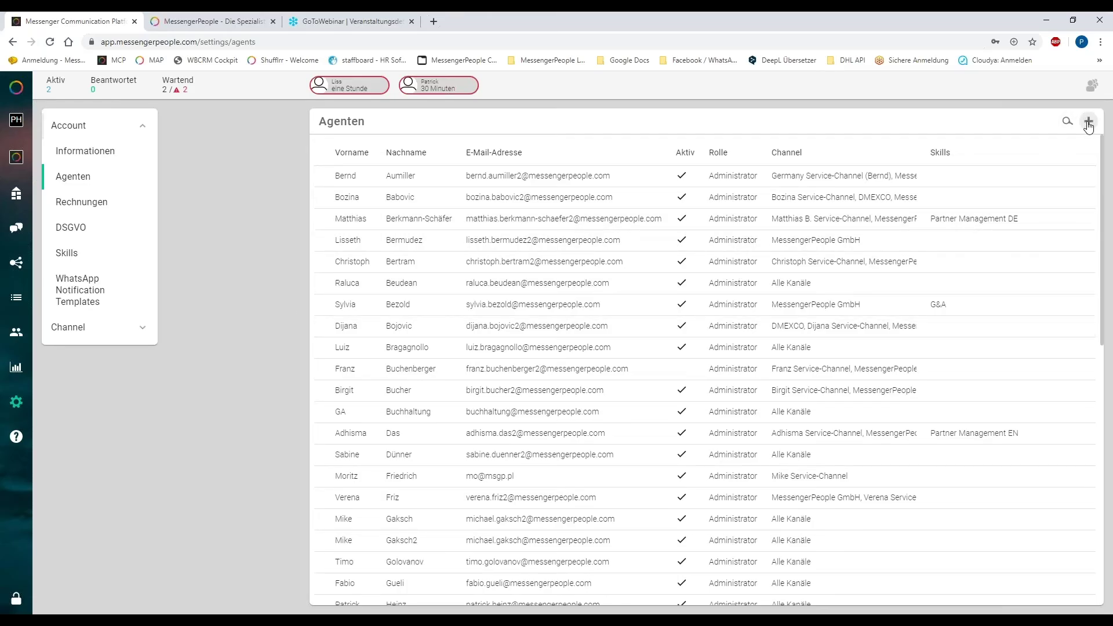
Step: Open the signed-in agent's record, review the available roles under Rolle, and close it without changes
scroll(371, 360, "down", 1)
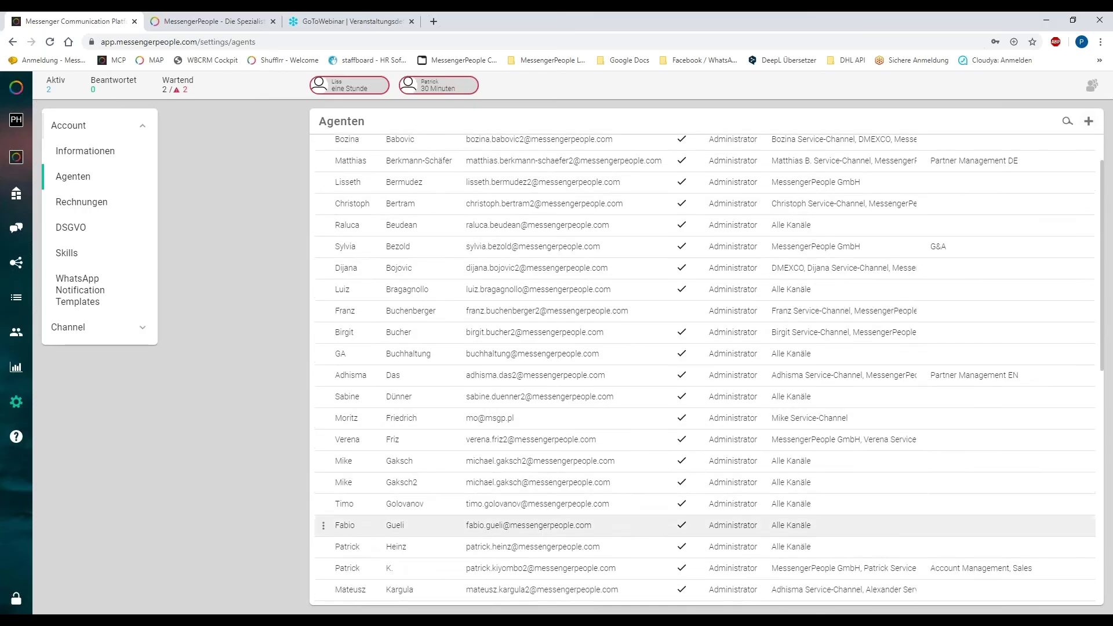
left_click(323, 548)
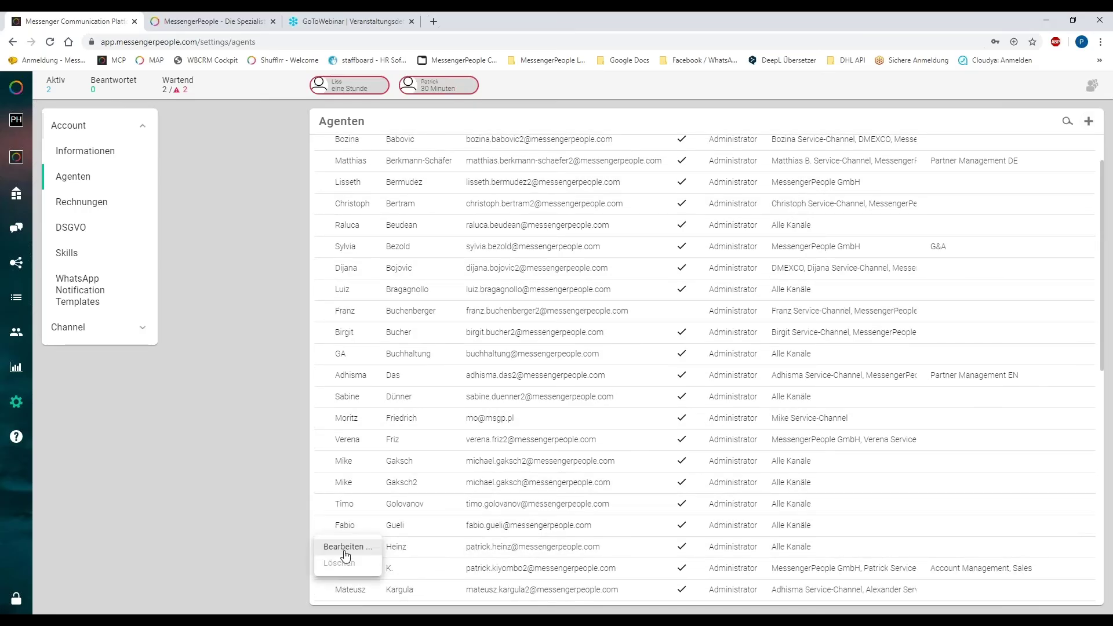
left_click(328, 545)
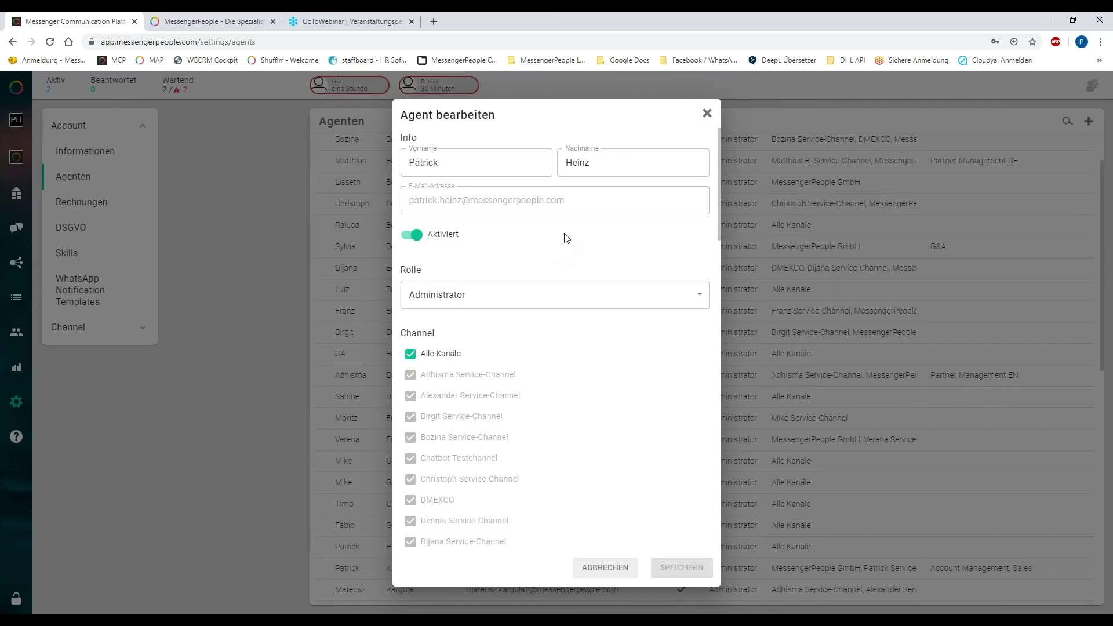
scroll(584, 230, "down", 1)
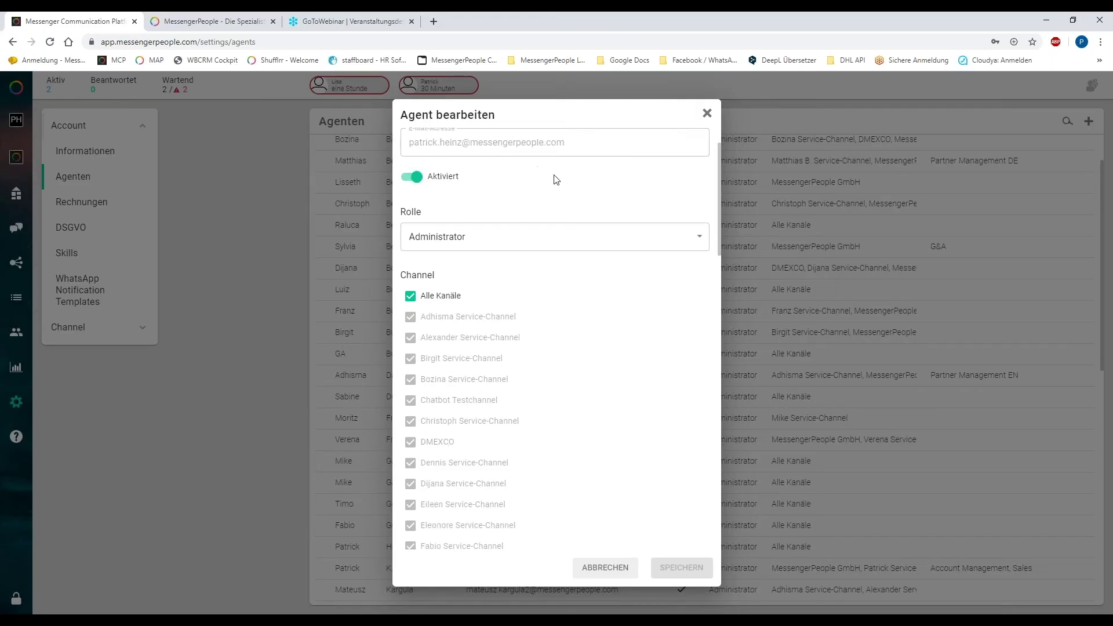
left_click(698, 242)
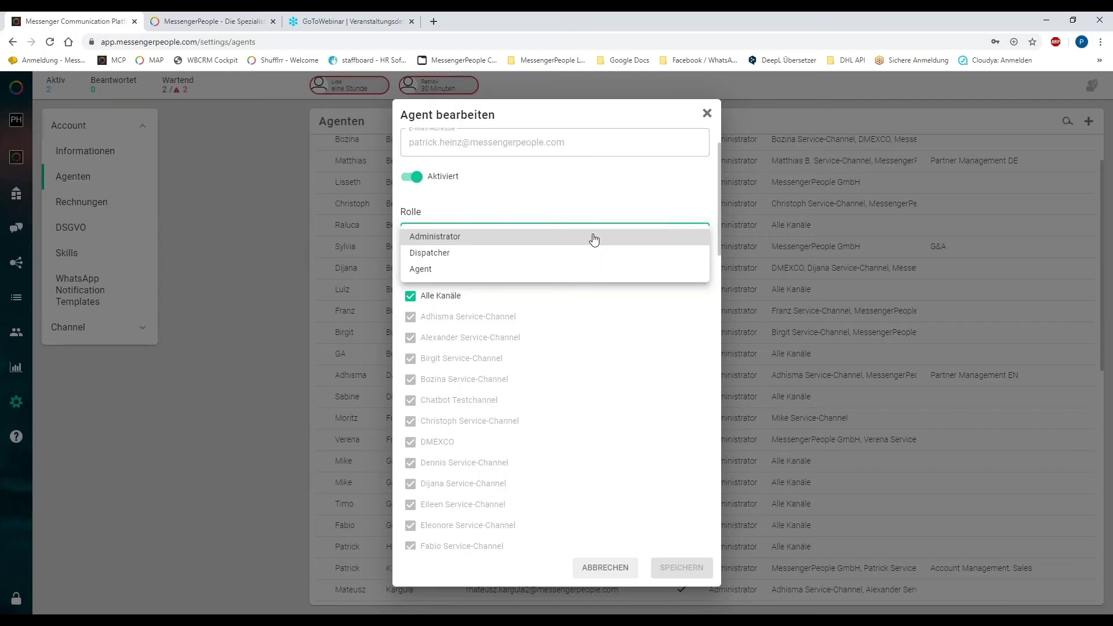
left_click(609, 206)
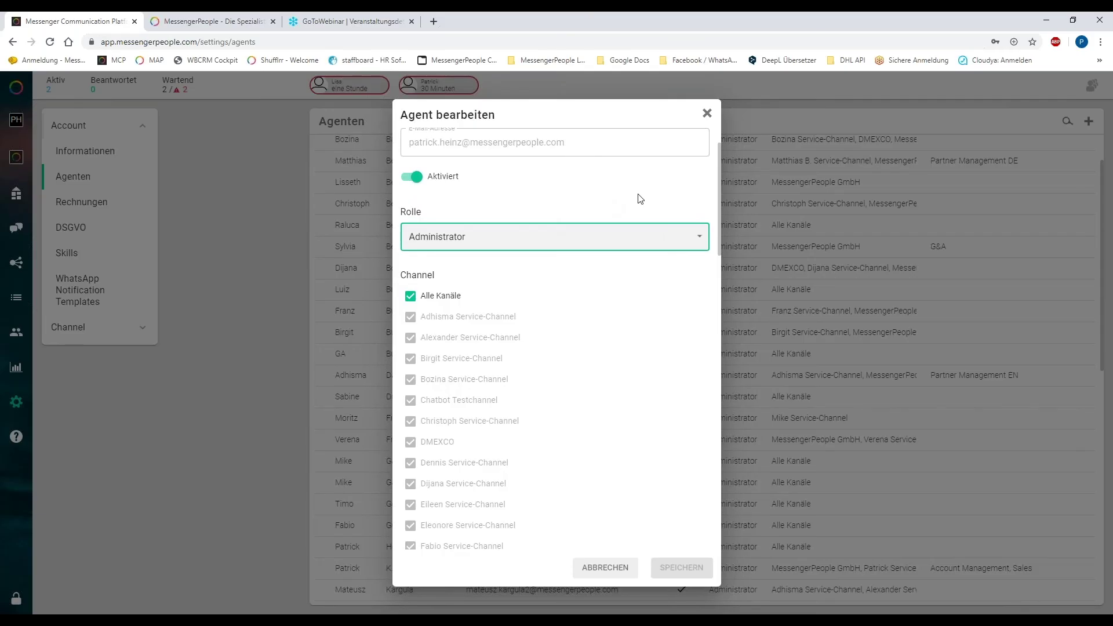
left_click(629, 239)
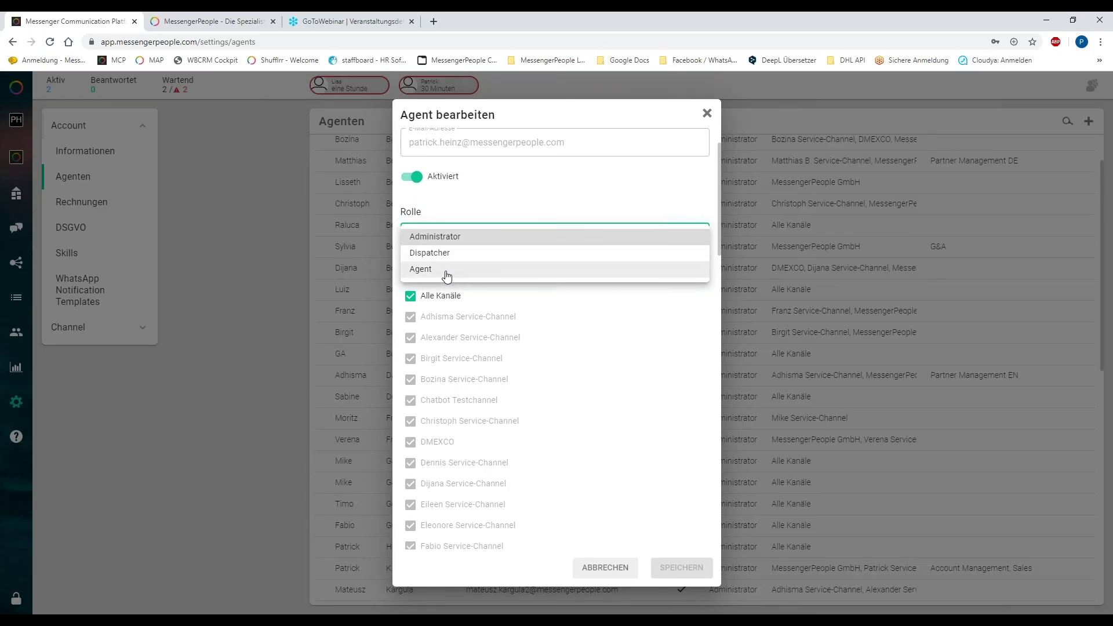
left_click(631, 189)
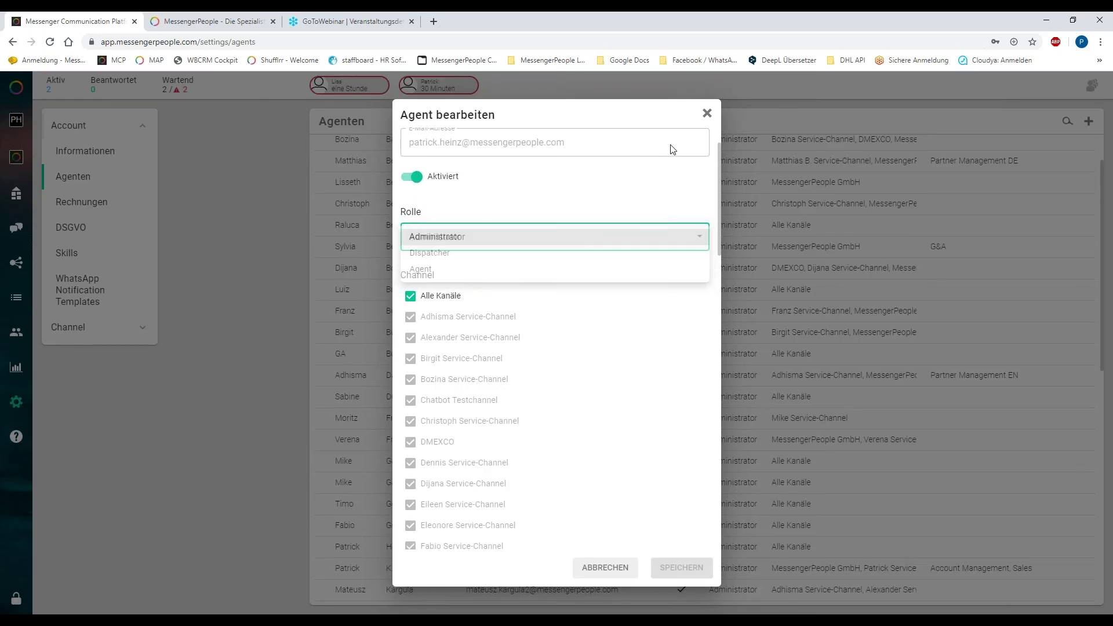
left_click(707, 113)
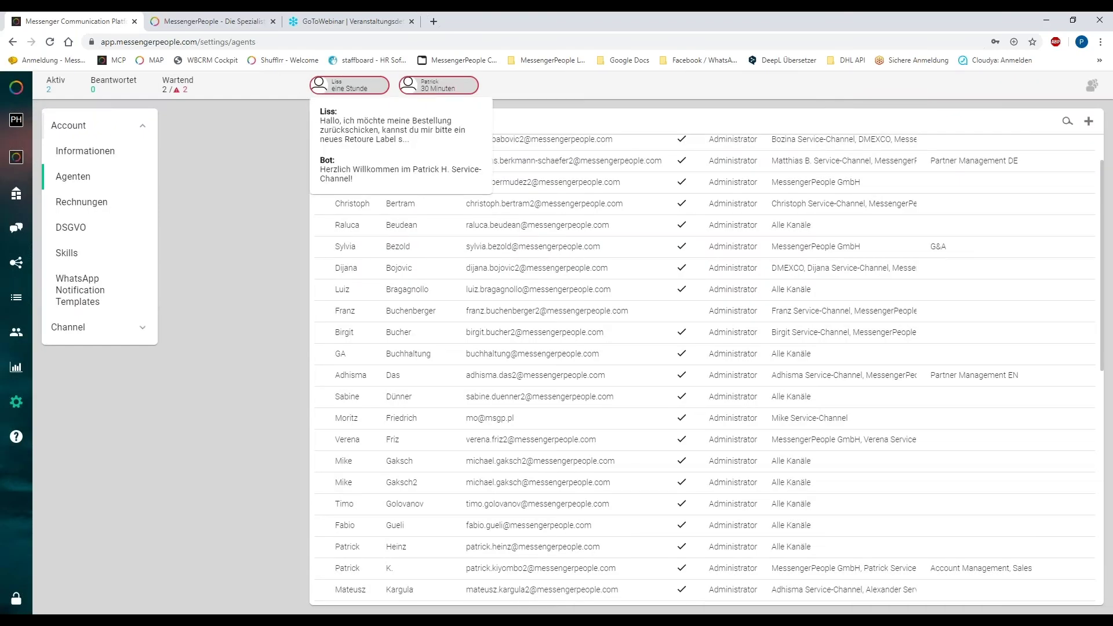
Step: Revisit the "Testnachricht Live Demo" ticket's chat, then view the ticket assignment page
left_click(472, 85)
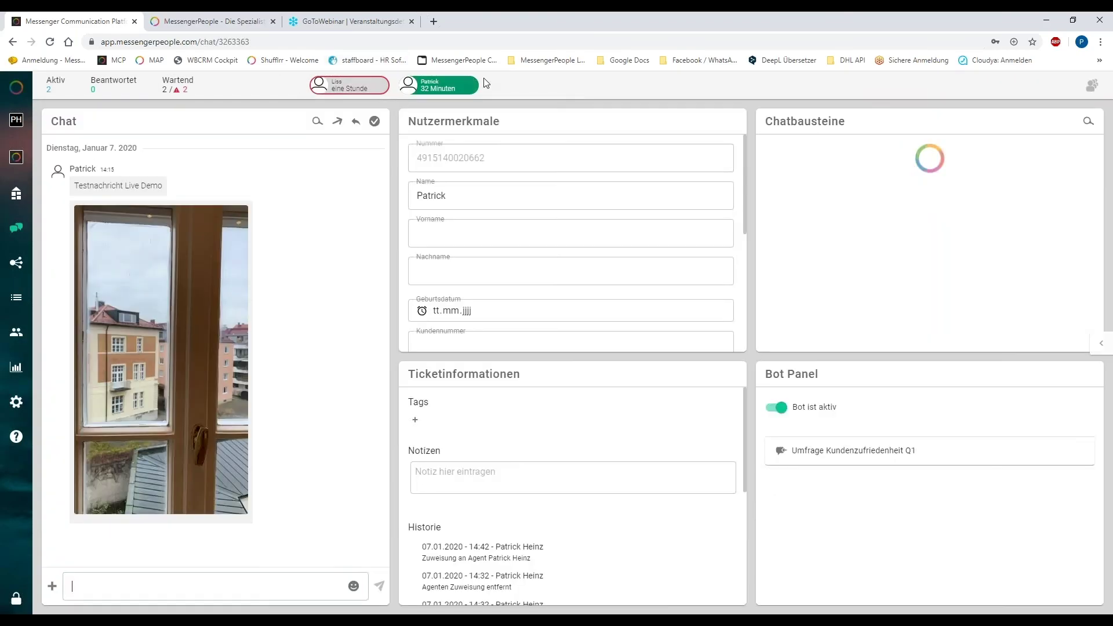
mouse_move(409, 88)
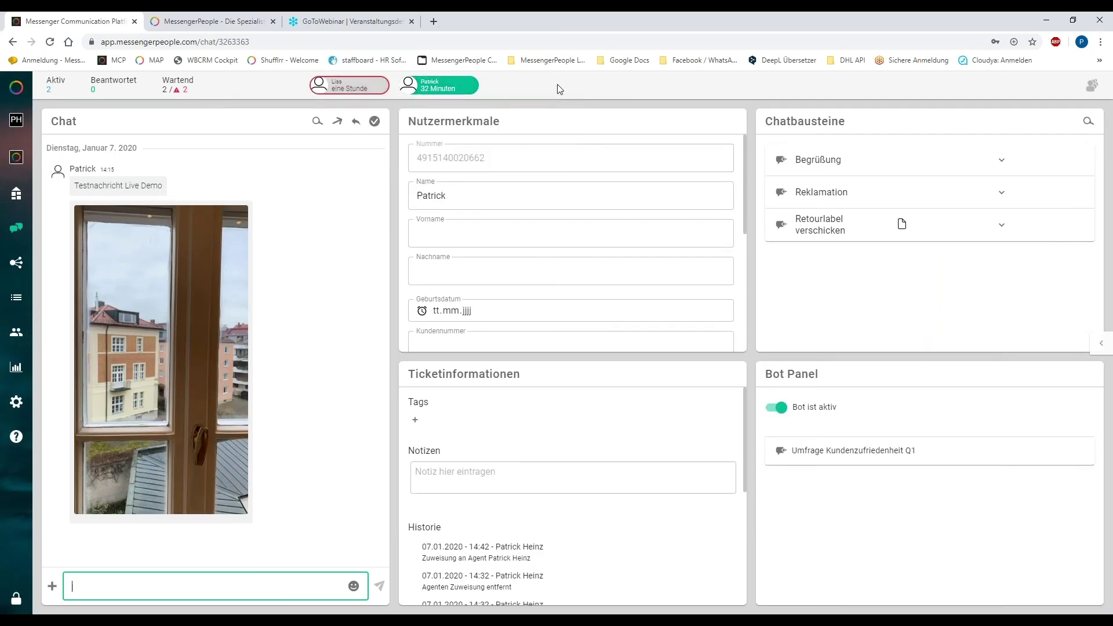
mouse_move(453, 93)
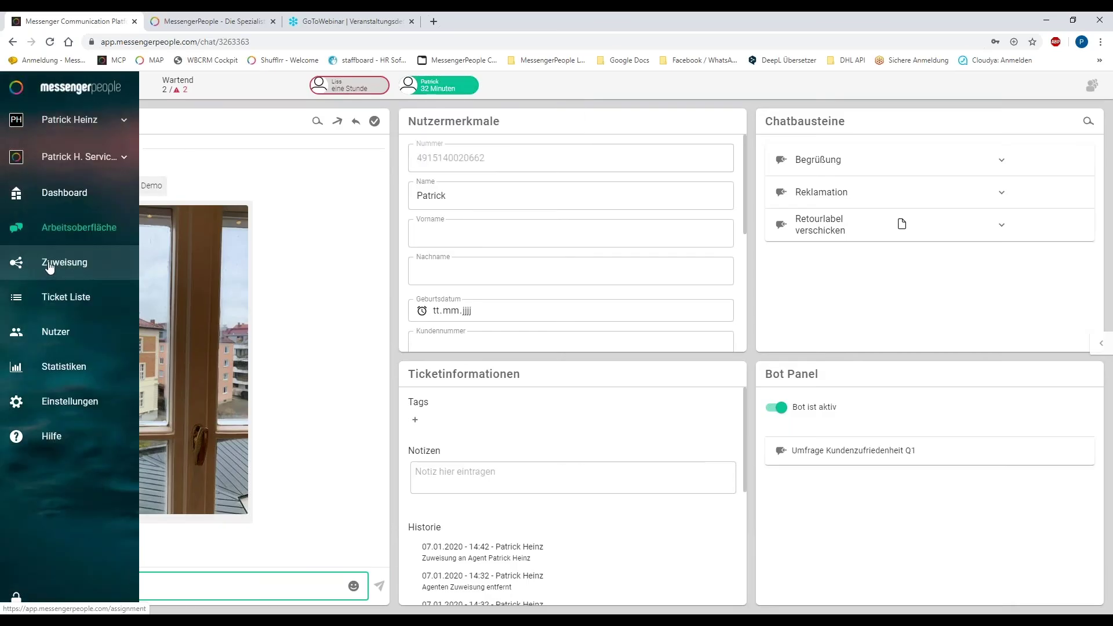
left_click(50, 265)
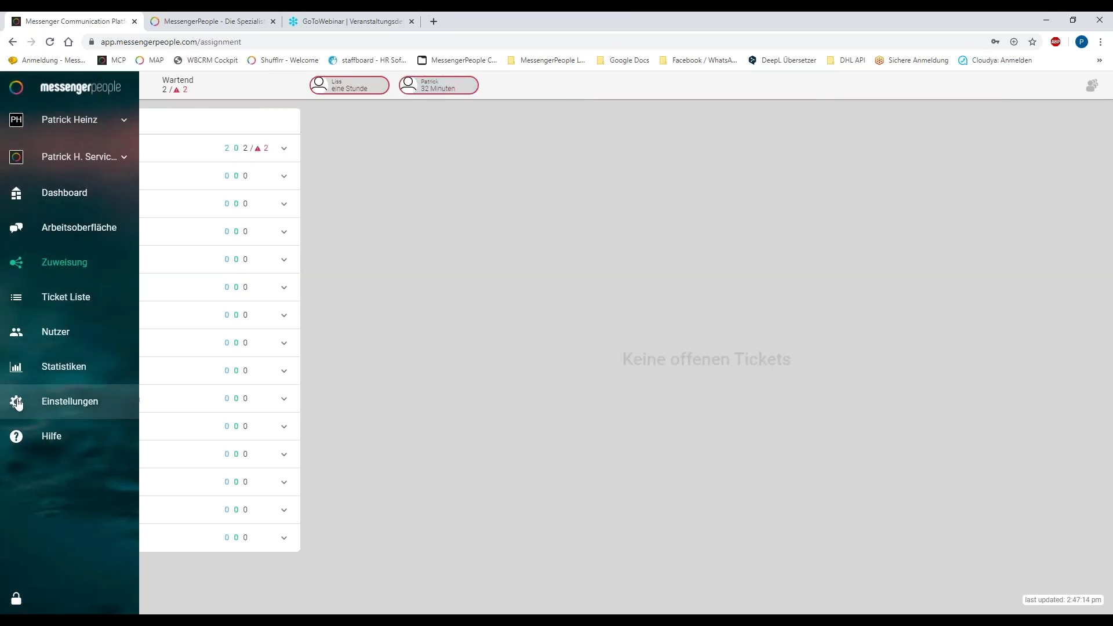
Step: Return to the account's agent list in the settings and open the signed-in agent's record for editing
left_click(18, 404)
left_click(87, 151)
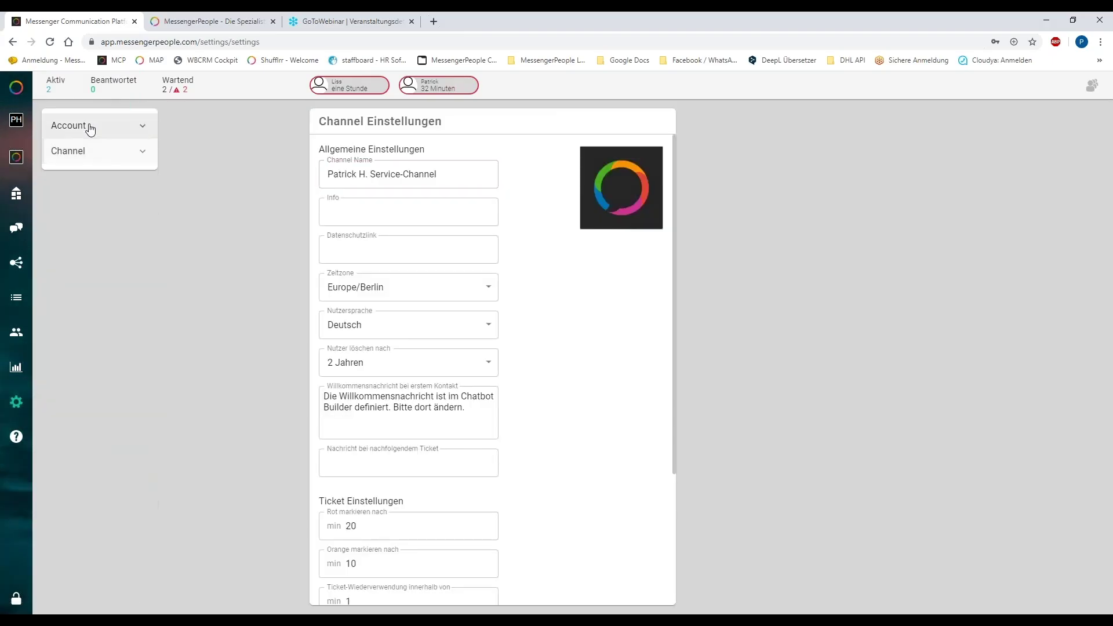
left_click(90, 129)
left_click(89, 180)
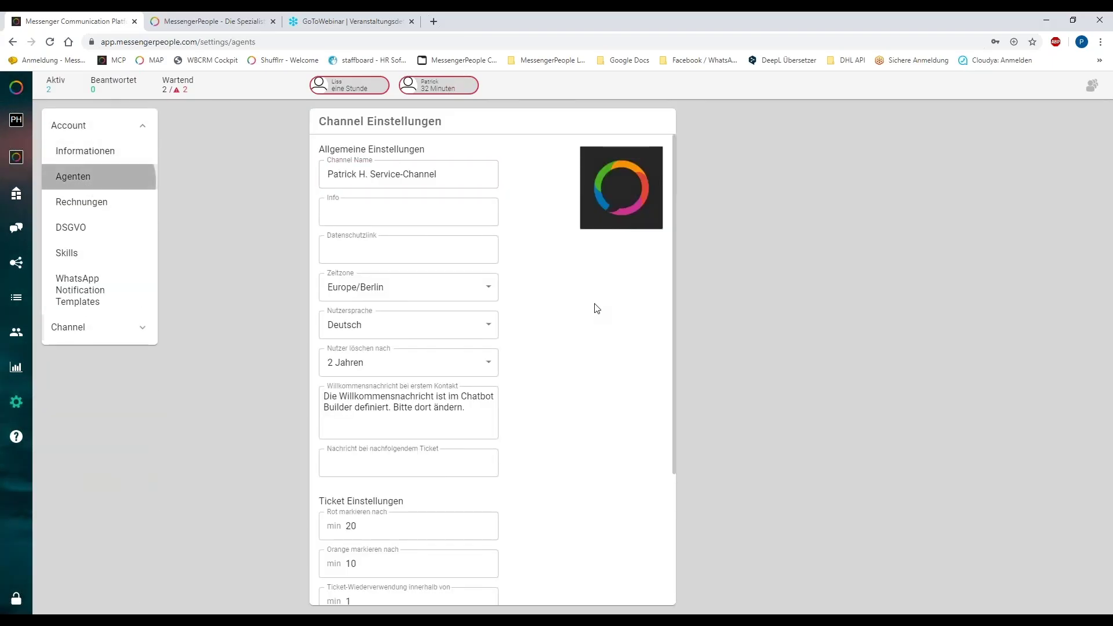
scroll(347, 511, "down", 2)
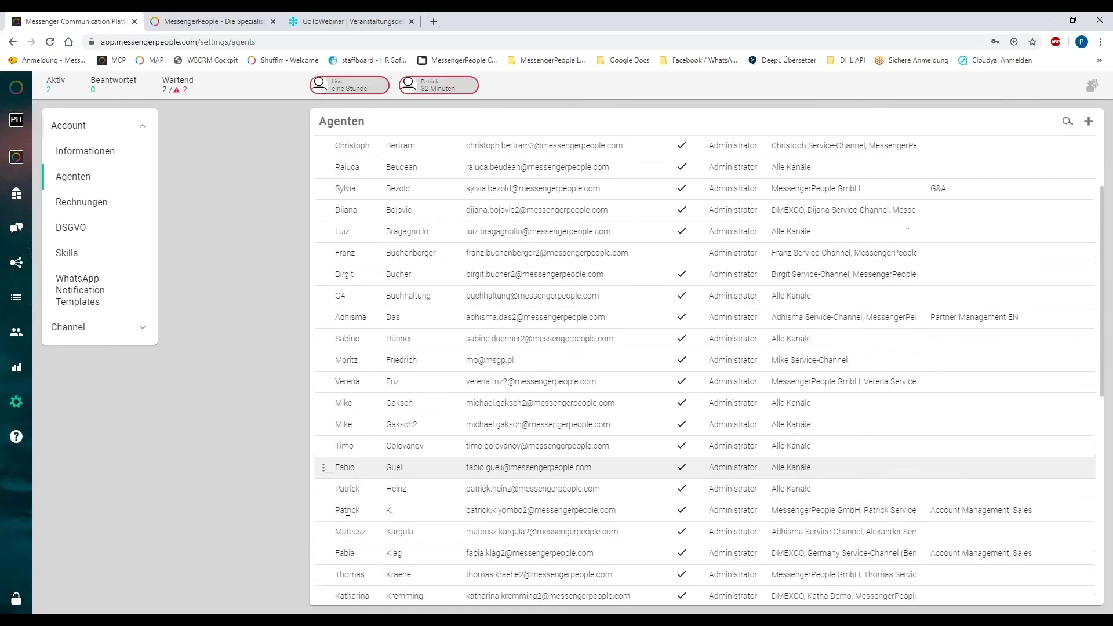
left_click(323, 489)
left_click(345, 489)
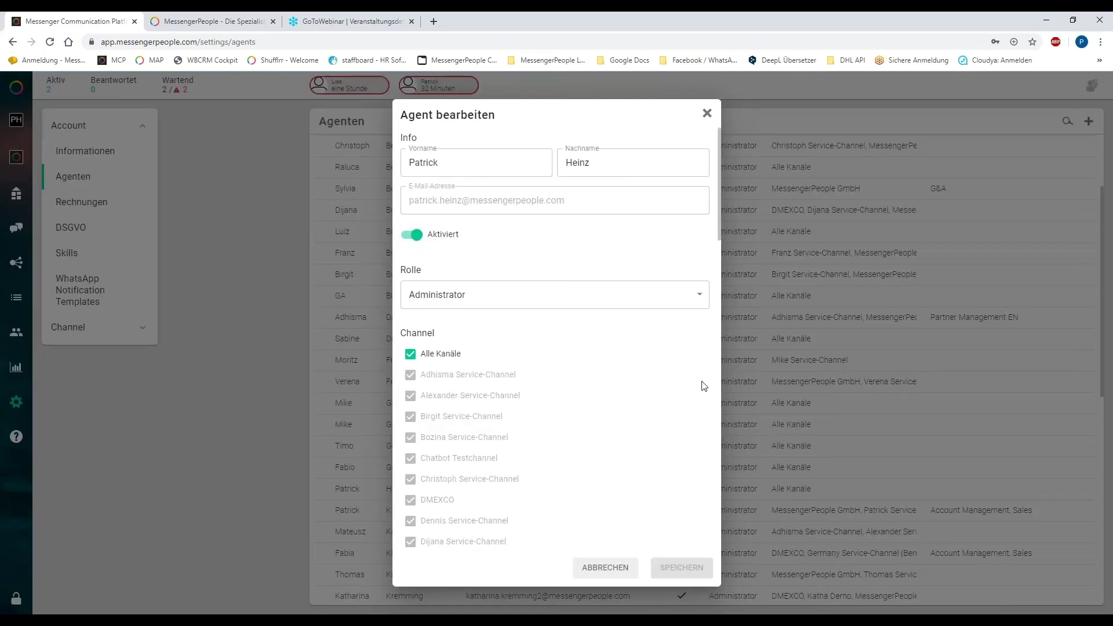
Step: Review the channels assigned in the signed-in agent's record, close it without changes, and look through the list of switchable service channels
scroll(603, 324, "down", 2)
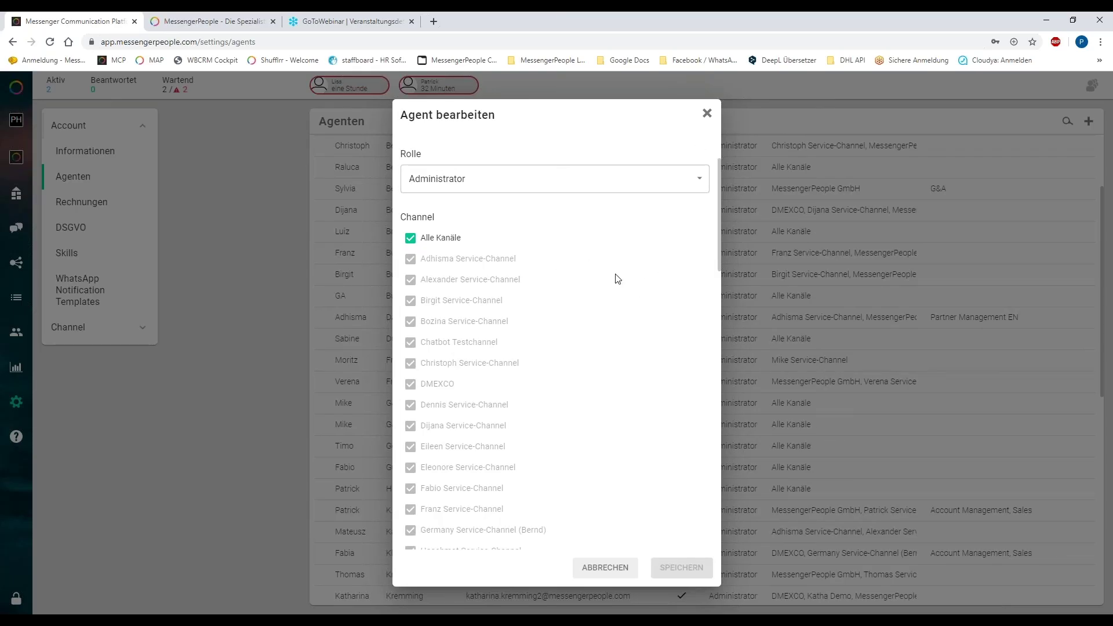
left_click(708, 114)
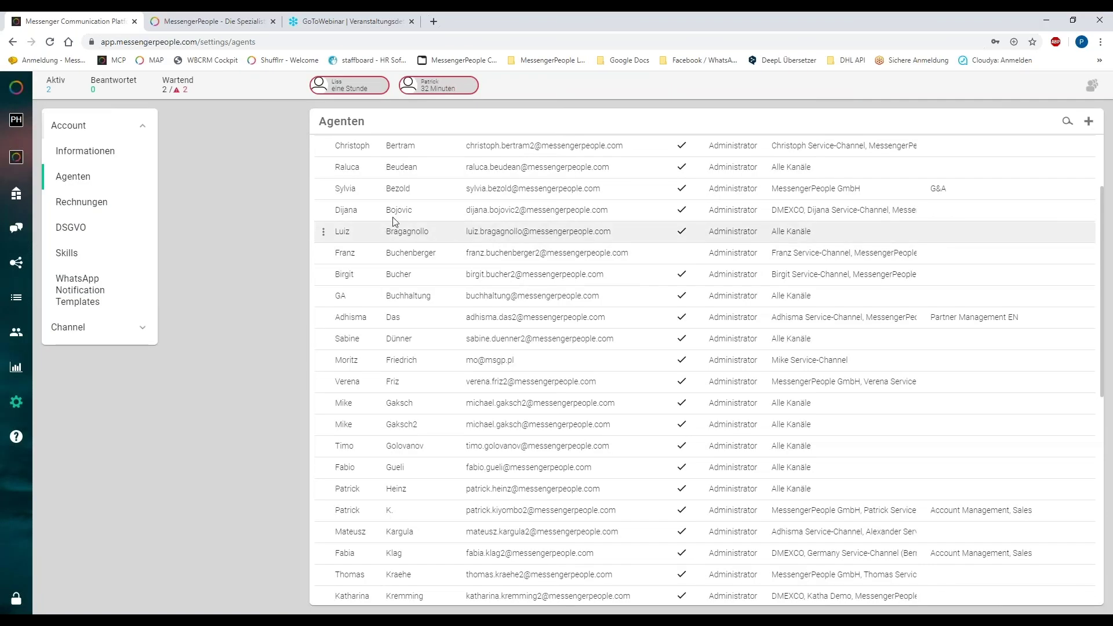
left_click(58, 161)
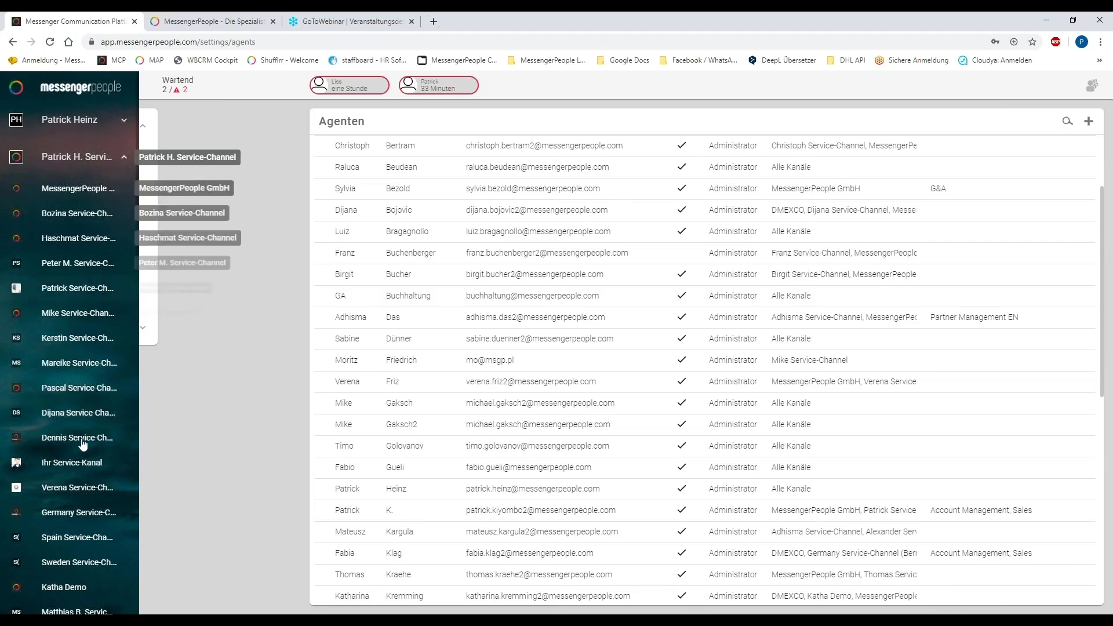
left_click(118, 158)
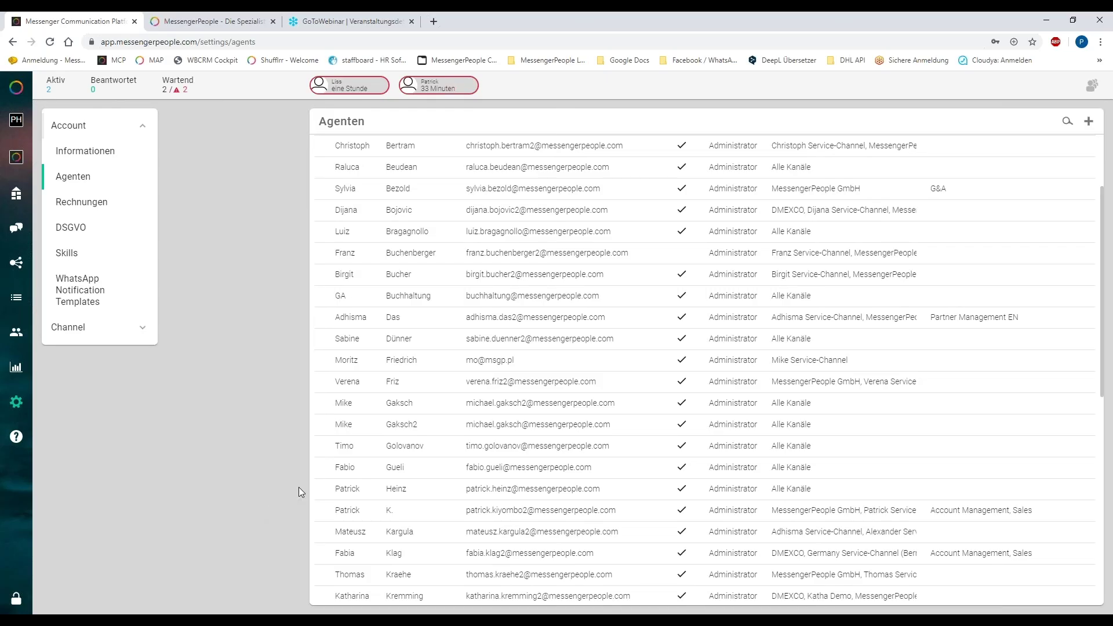
Step: Reopen the signed-in agent's record for editing from the Agenten list
left_click(324, 492)
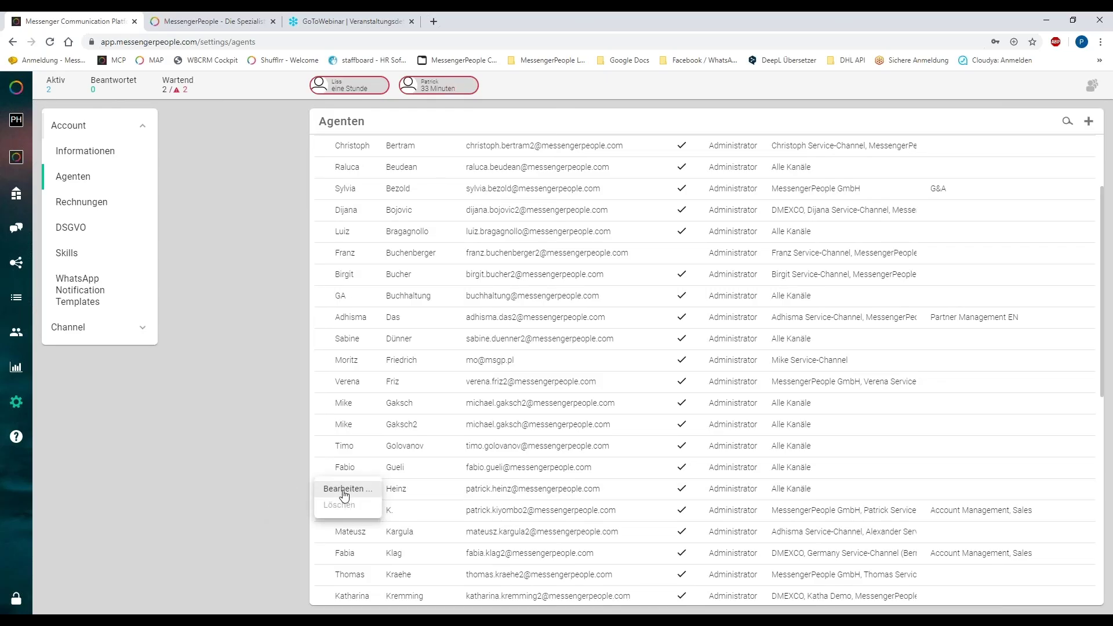
left_click(344, 487)
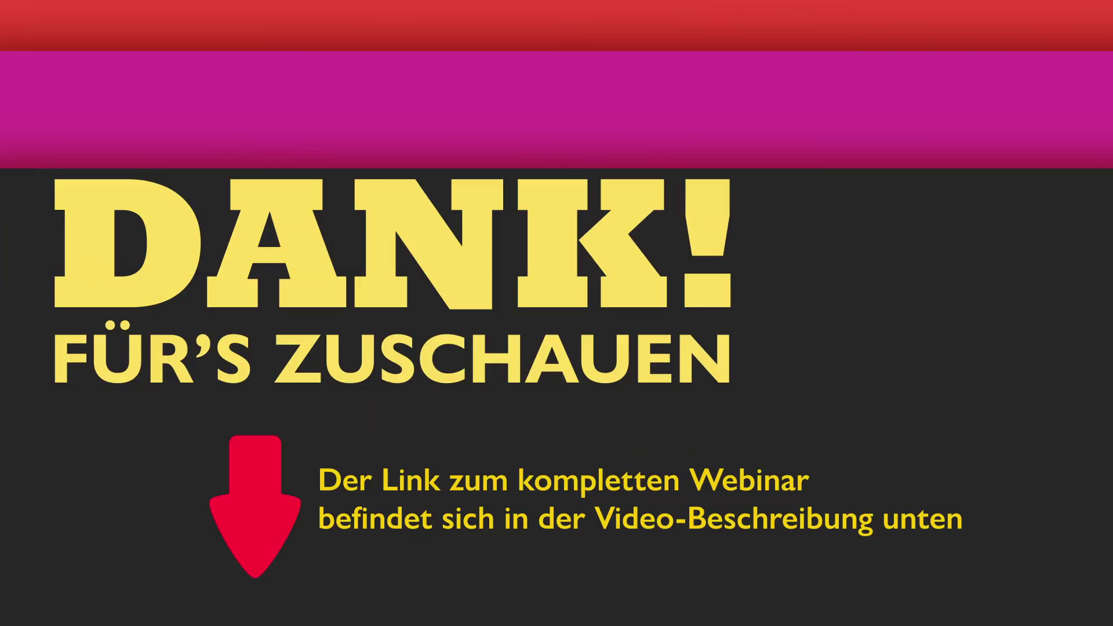